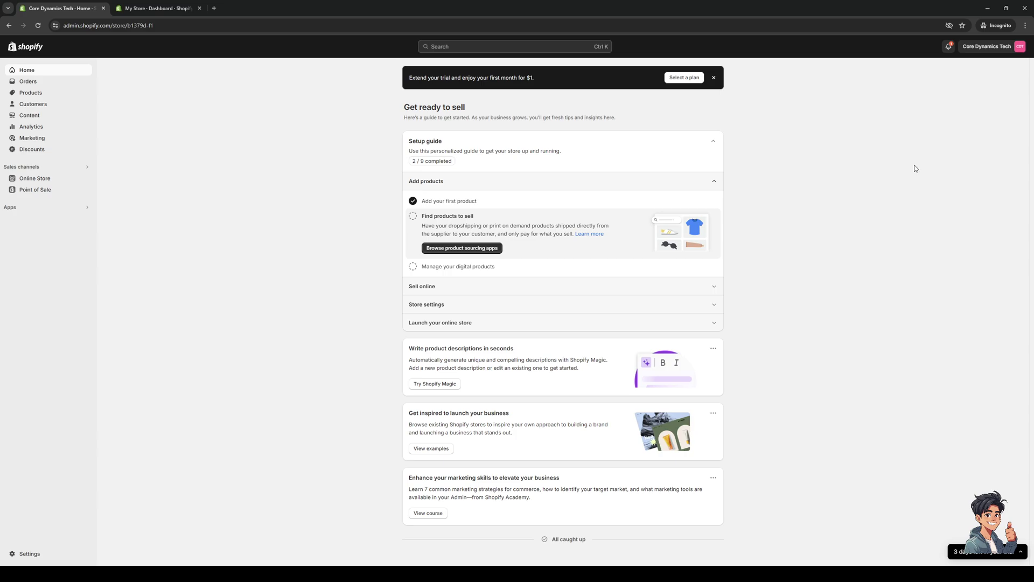
Browse the store account menu and admin search without choosing anything.
left_click(987, 49)
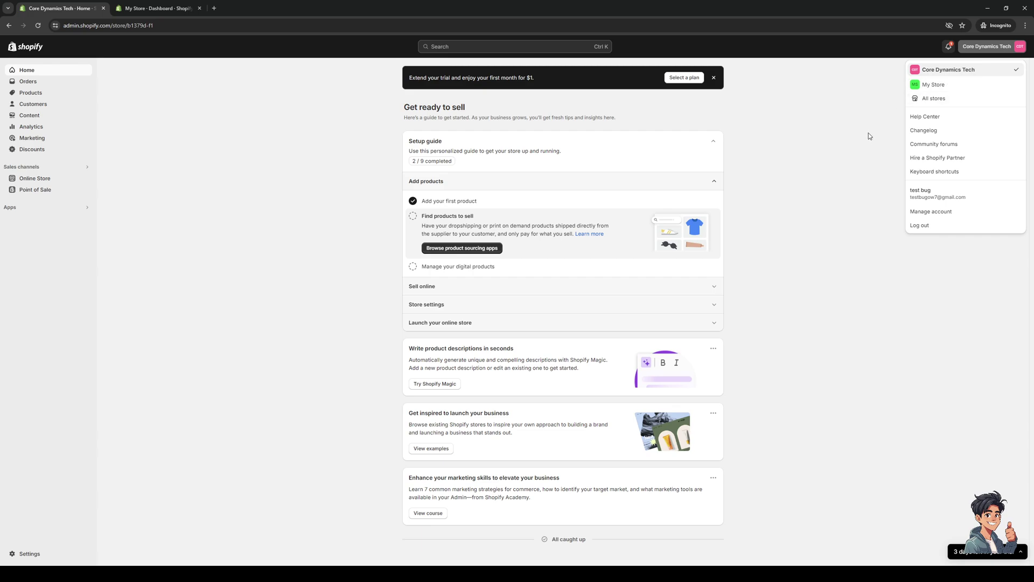
left_click(836, 193)
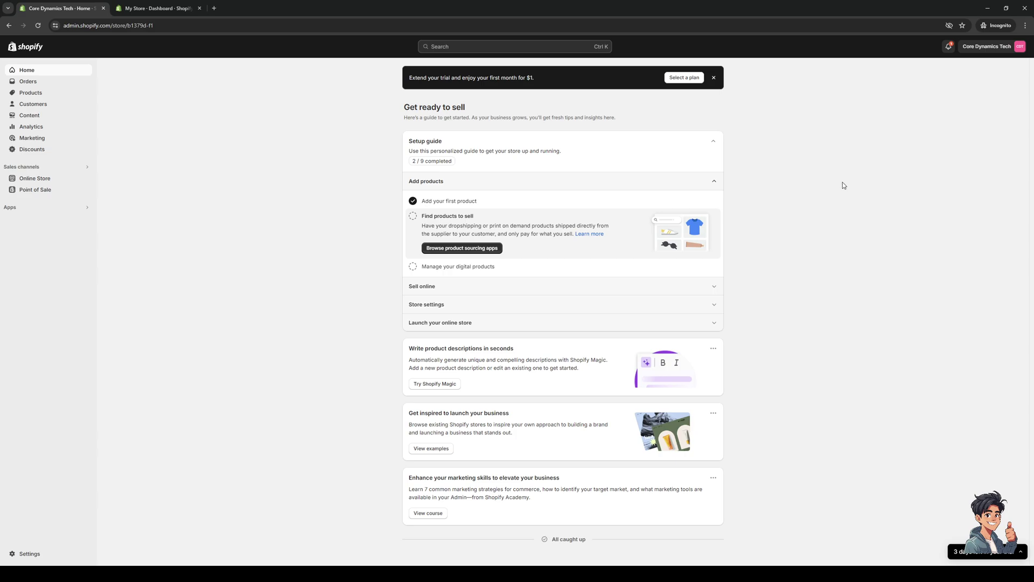
left_click(1003, 50)
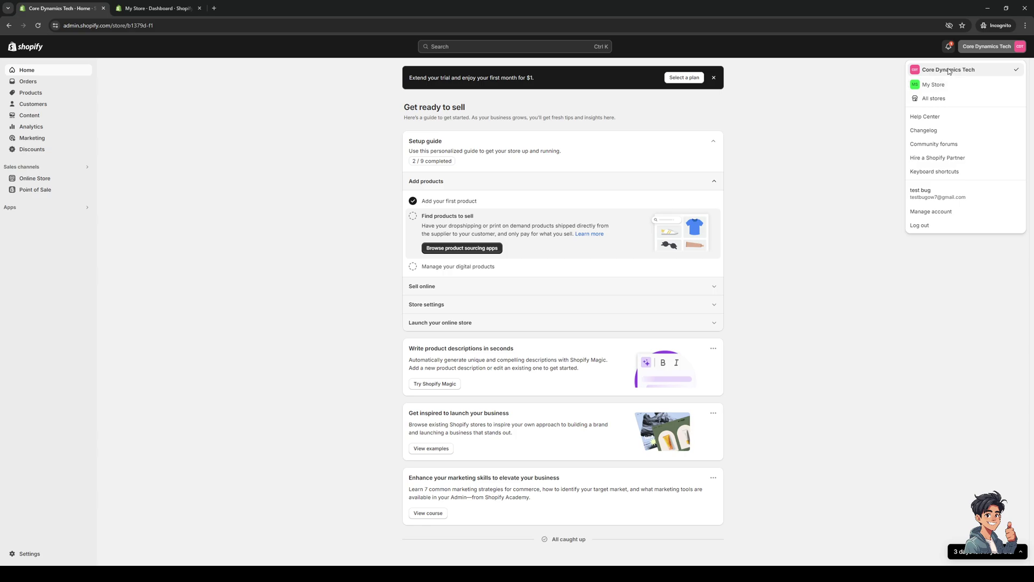
left_click(835, 339)
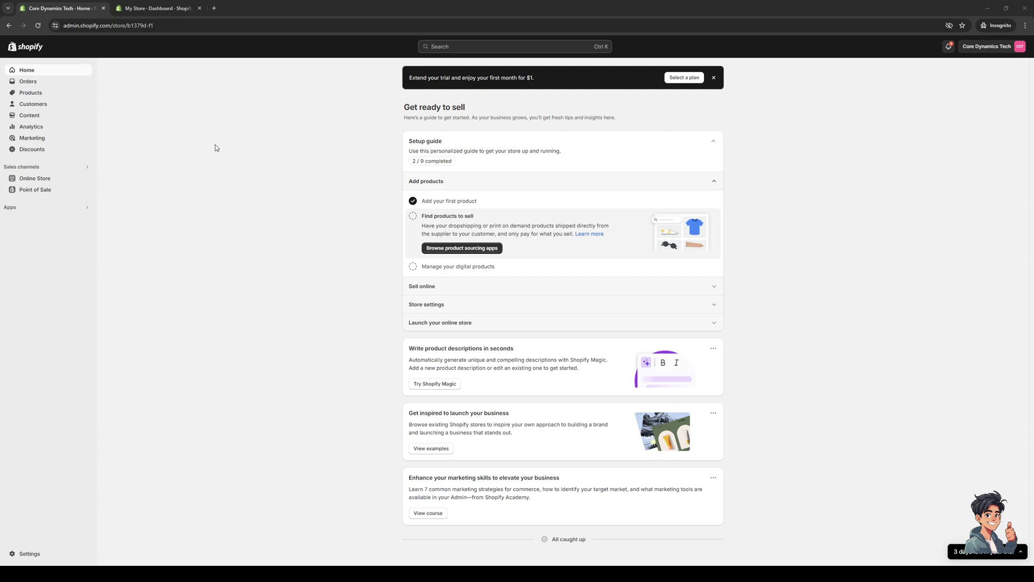
left_click(462, 48)
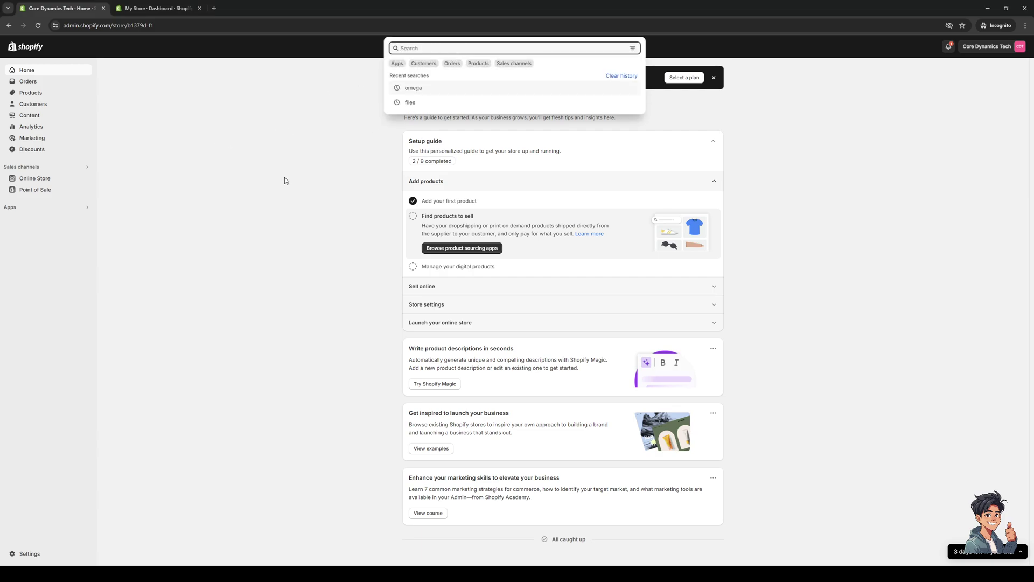
type("sales ")
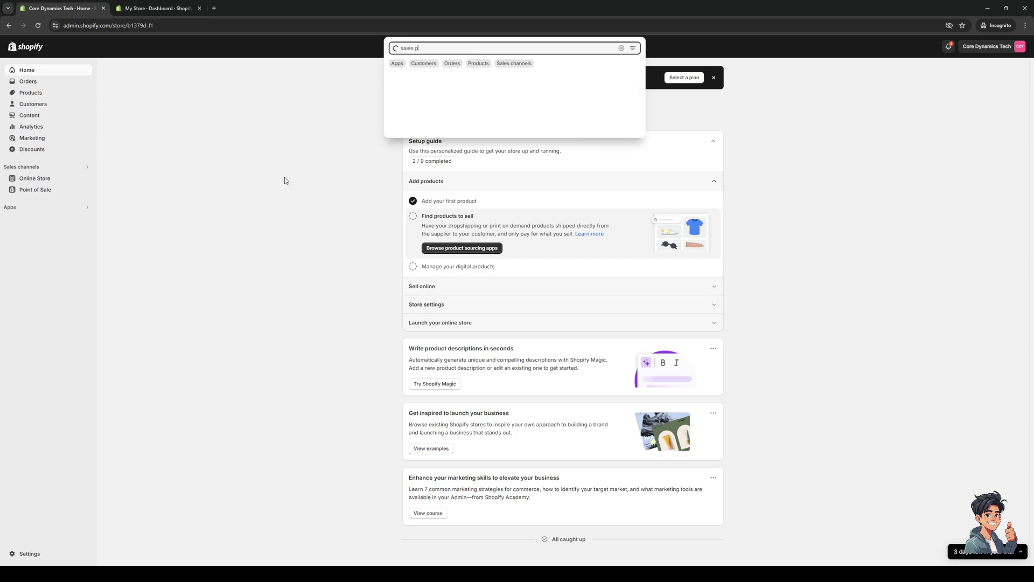
type("pop")
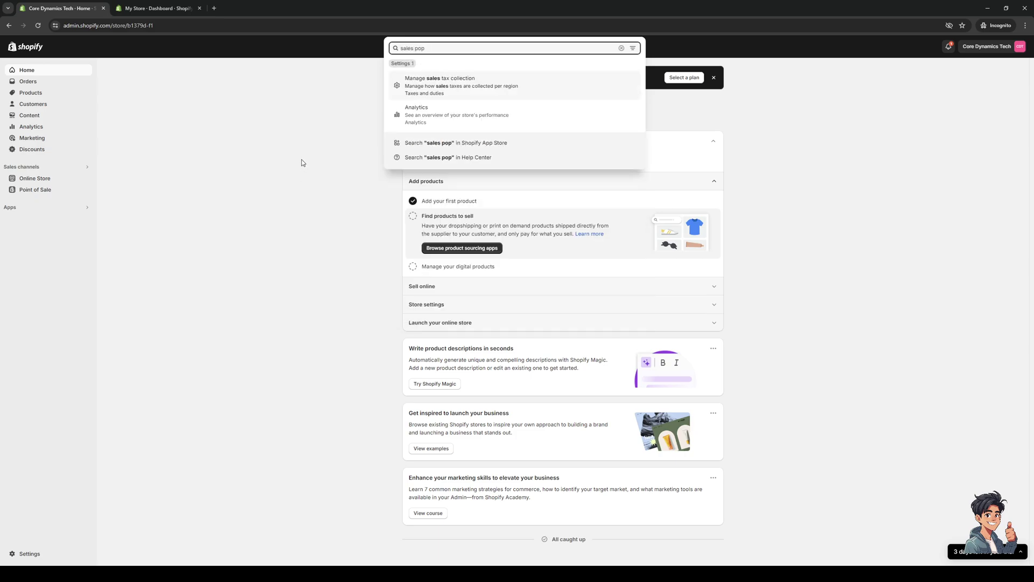
left_click(299, 184)
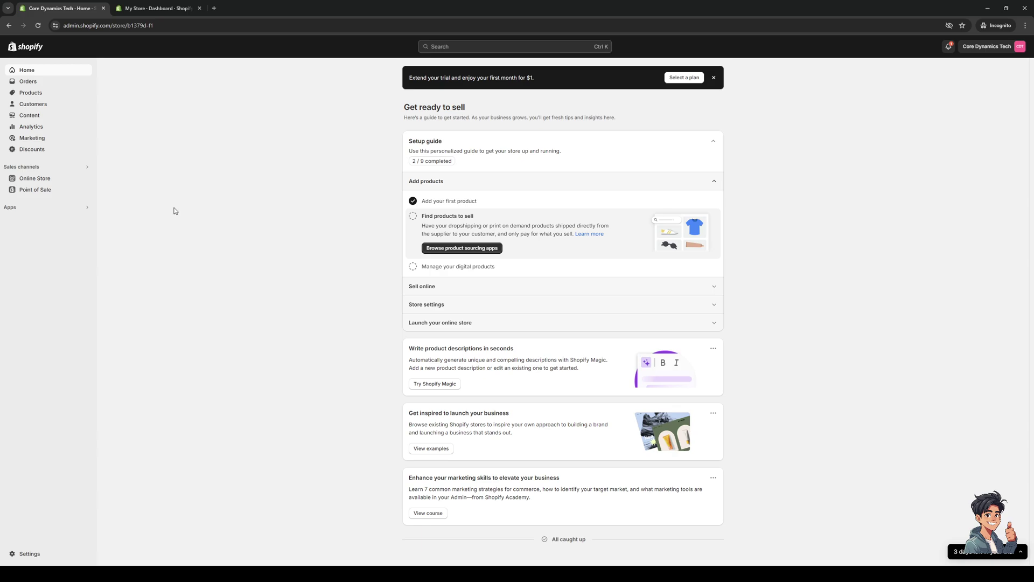
Go to Apps and open the App and sales channel settings.
left_click(89, 212)
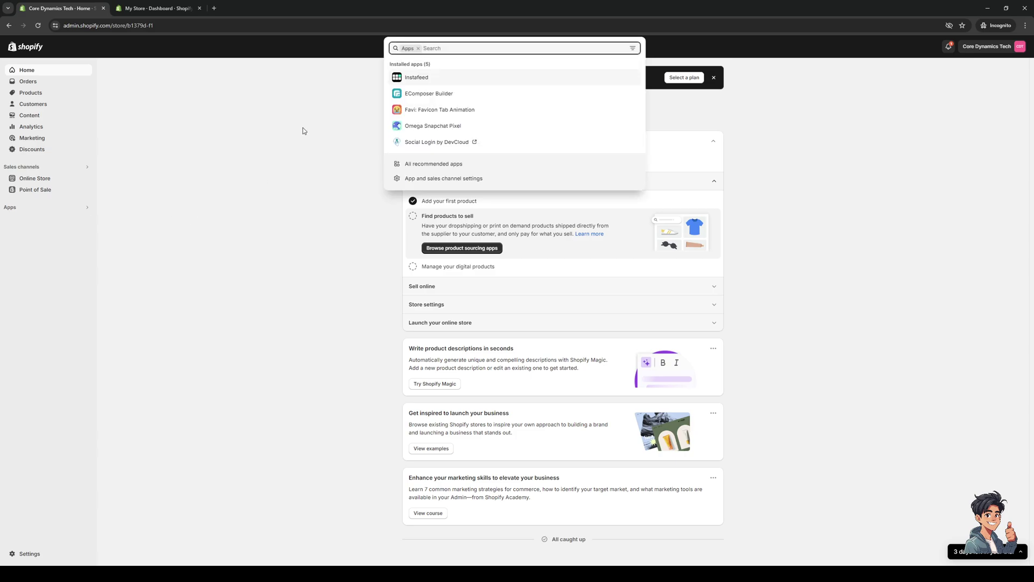
left_click(436, 179)
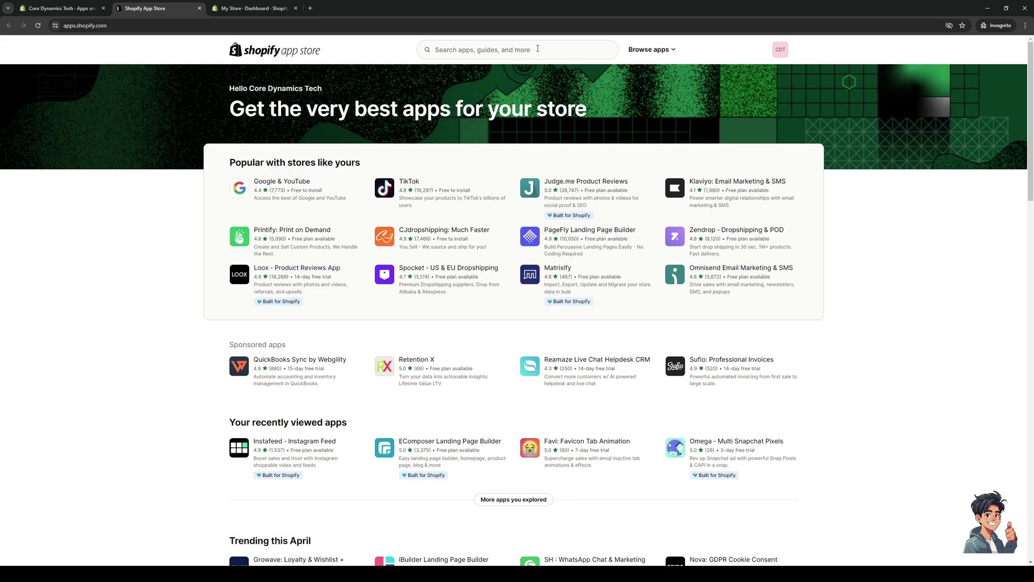
Search the App Store for 'sales pop up' and list the matching apps.
left_click(537, 49)
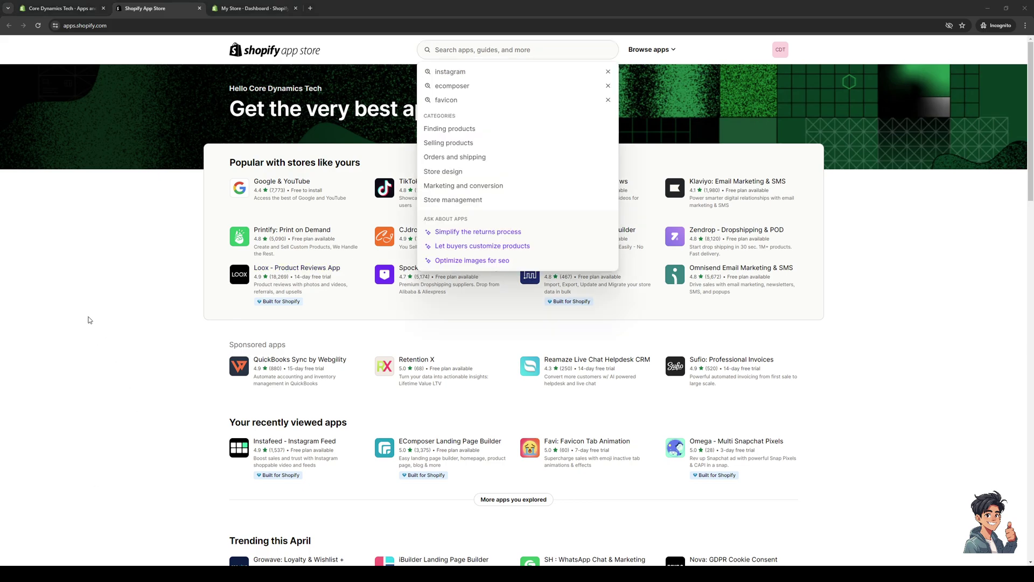
type("sal")
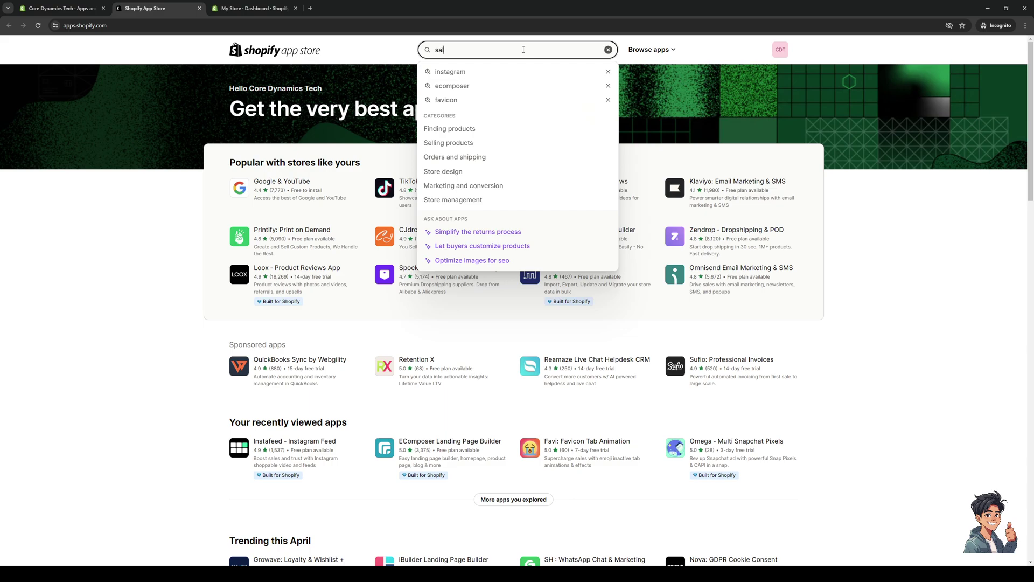
type("es pop")
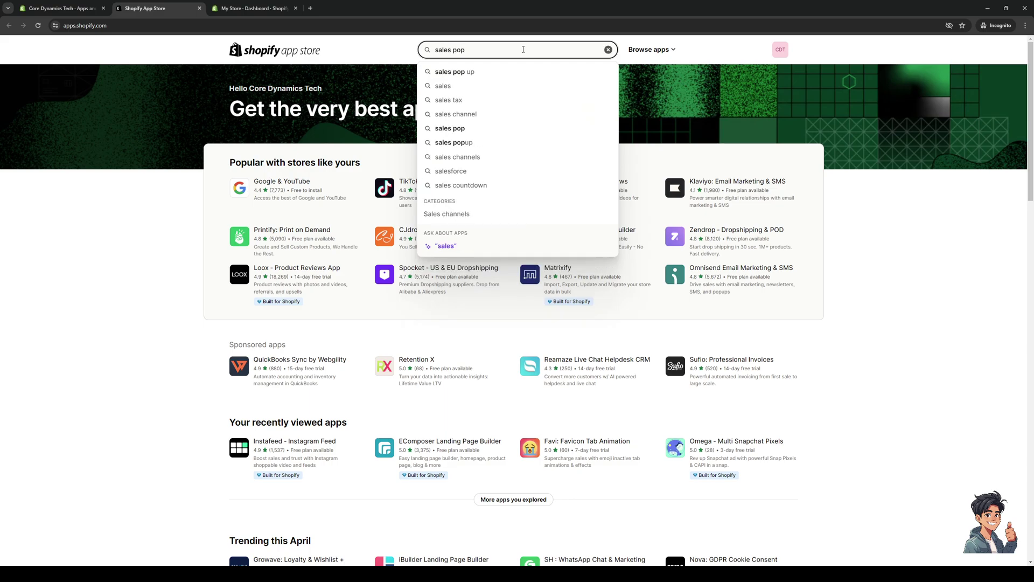
left_click(496, 72)
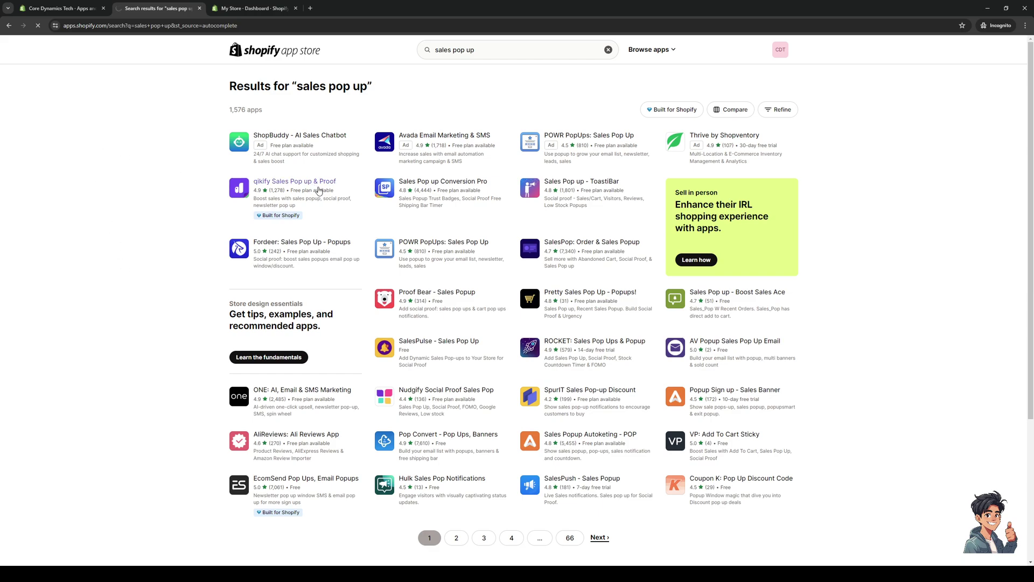
Open the qikify Sales Pop up & Proof listing and read its description.
left_click(485, 209)
scroll(324, 312, "down", 2)
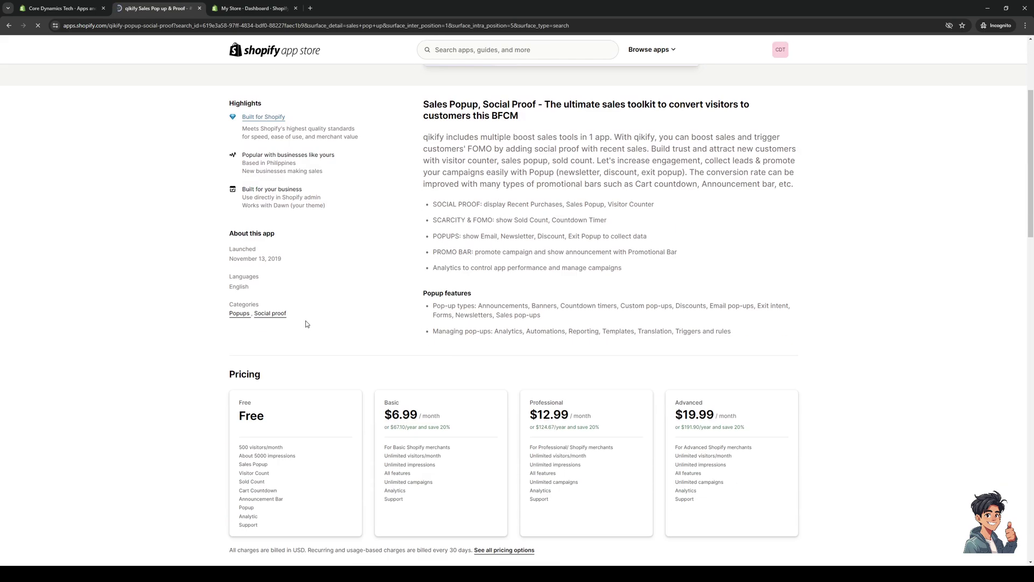
scroll(291, 387, "up", 3)
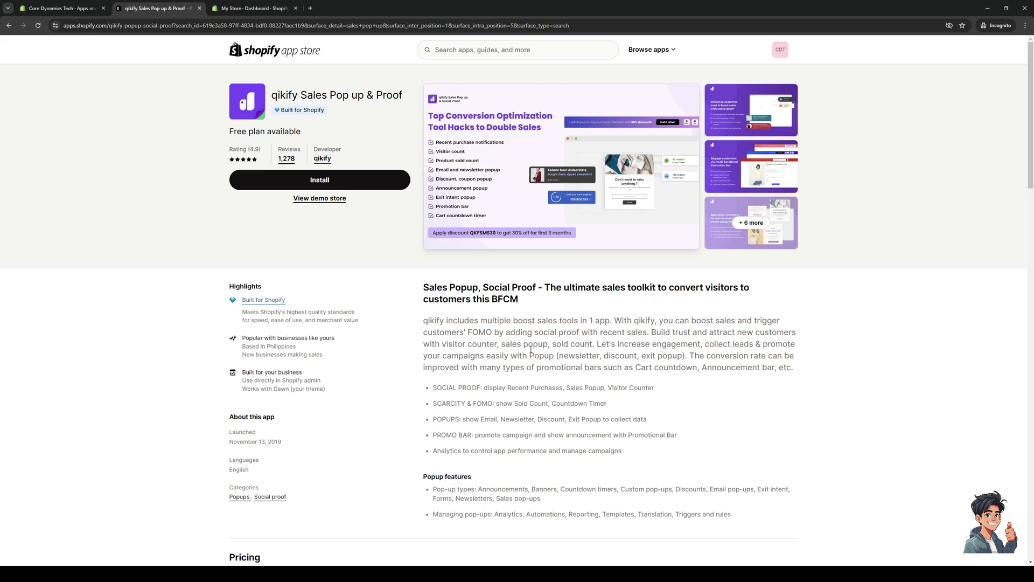
left_click_drag(502, 345, 703, 345)
left_click(604, 345)
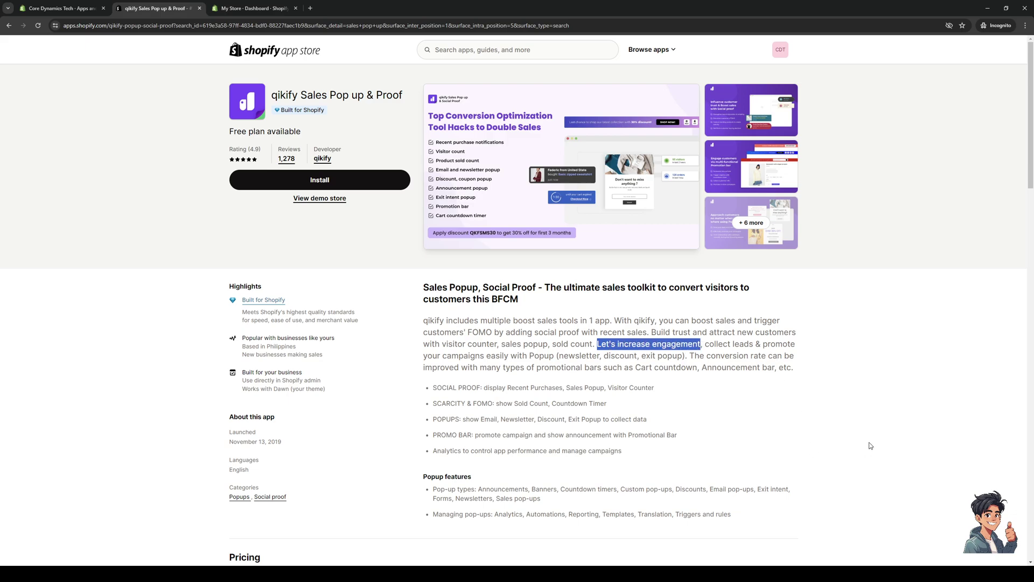
left_click(885, 378)
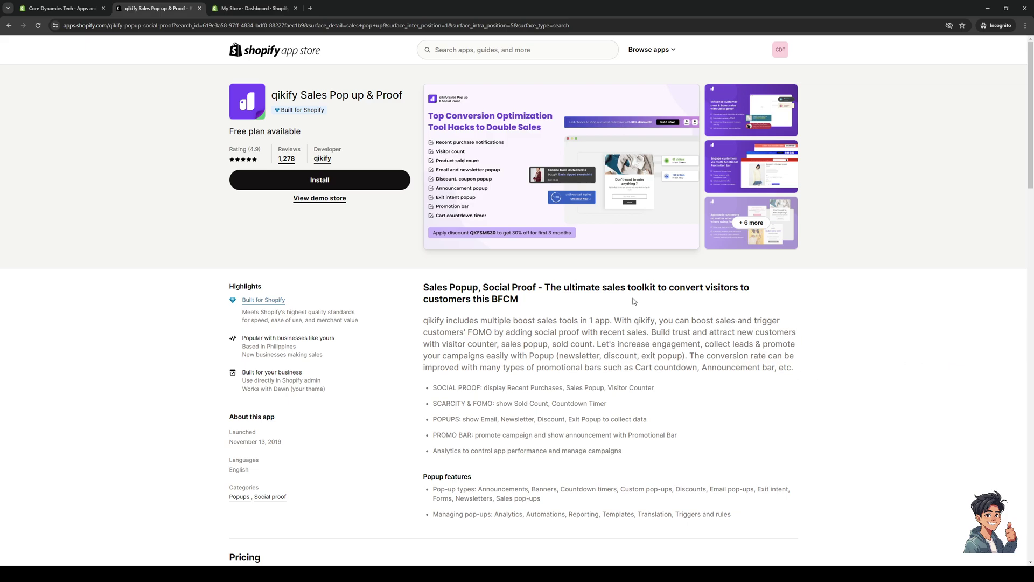
Start installing qikify and switch to its install permissions page.
left_click(380, 180)
left_click(190, 4)
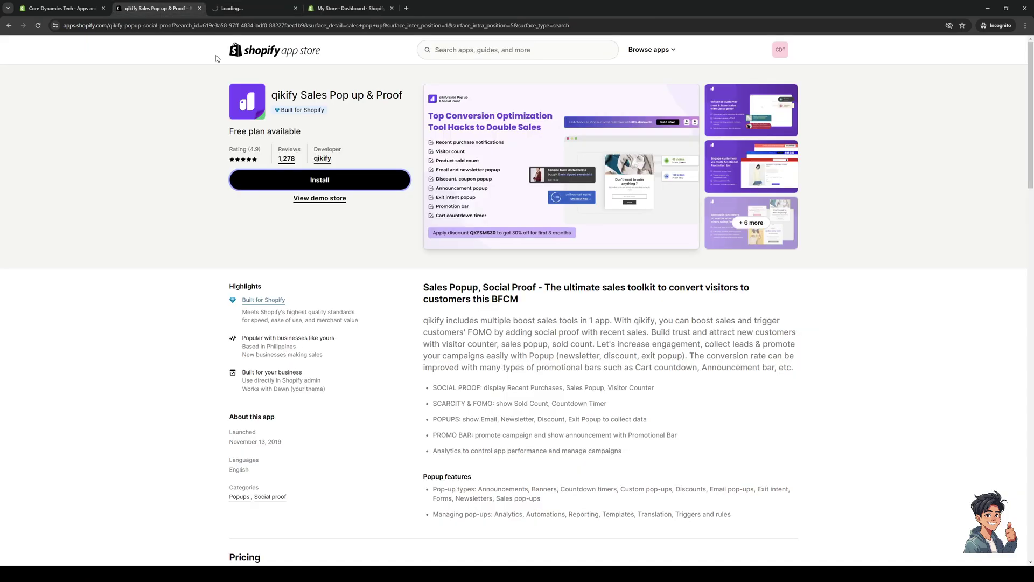
scroll(260, 296, "down", 3)
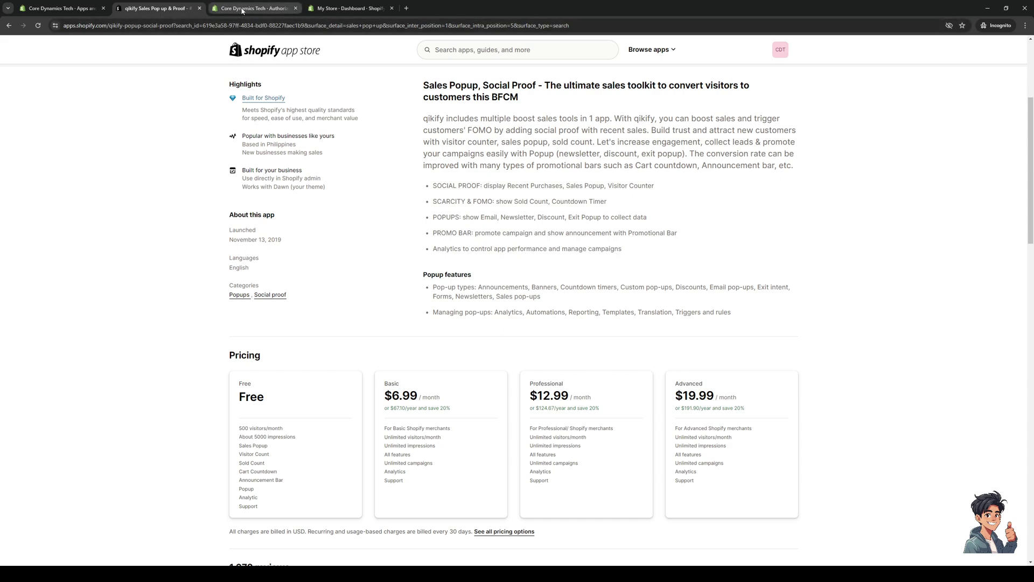
left_click(237, 7)
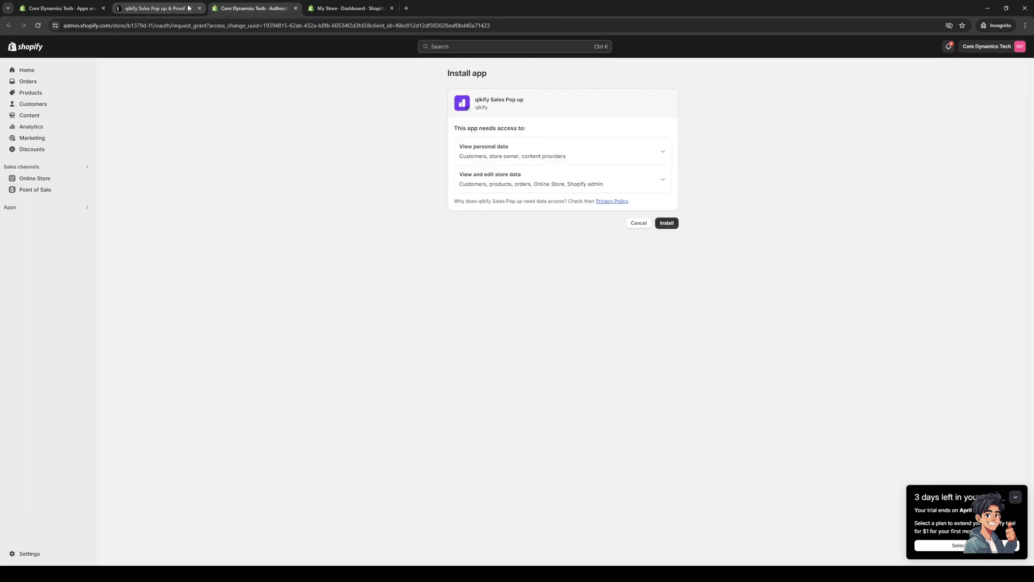
Approve the qikify Sales Pop up installation and close the App Store listing.
left_click(667, 223)
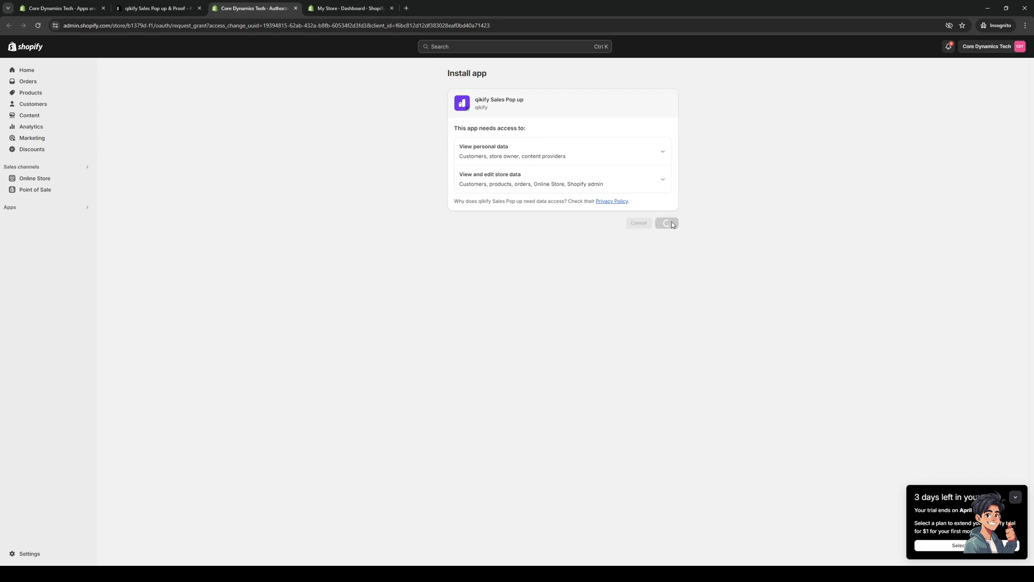
left_click(163, 8)
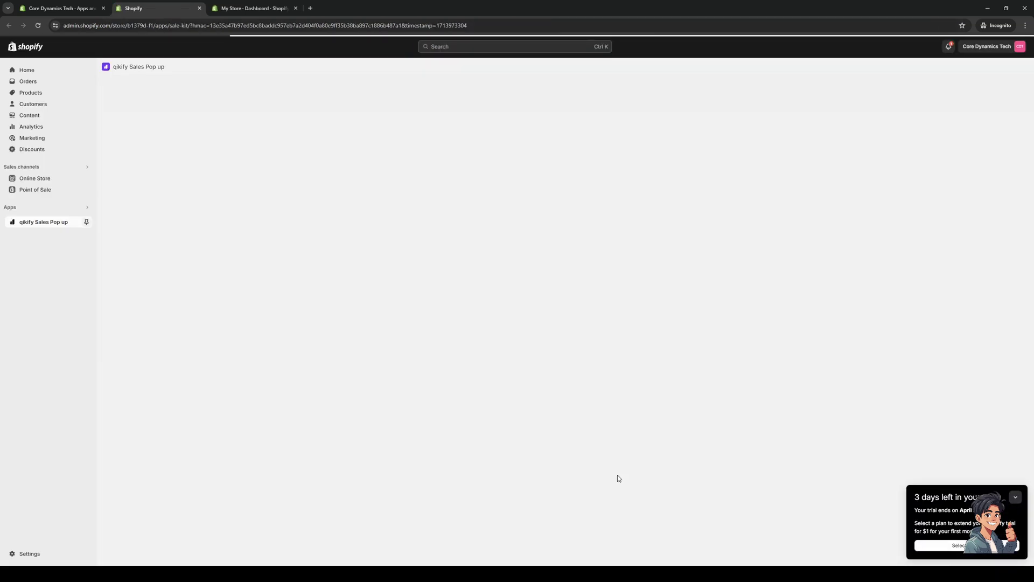
Collapse the trial reminder notice on the qikify dashboard.
left_click(1025, 490)
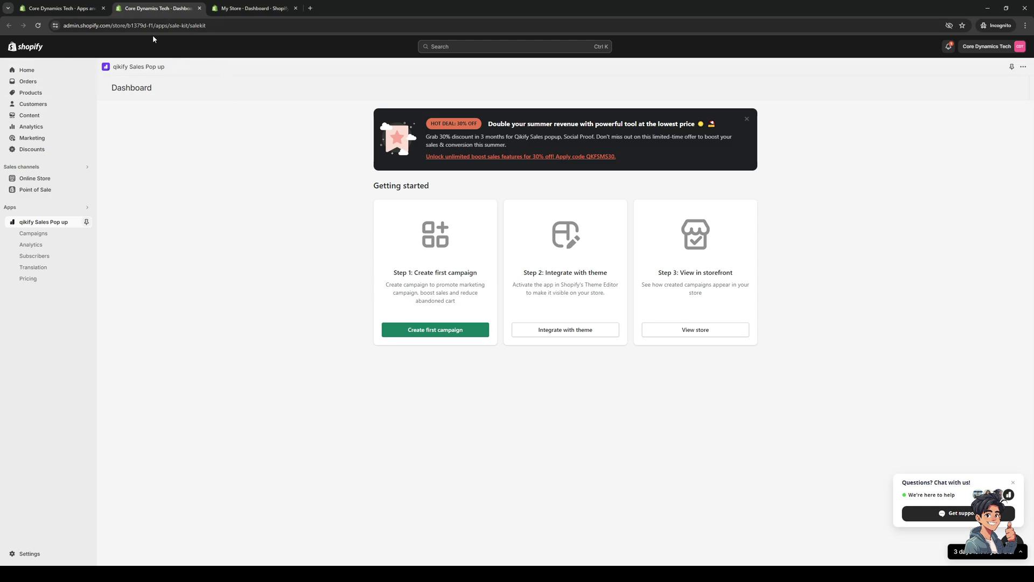
Close the qikify tab and return to the Core Dynamics Tech Home page.
left_click(198, 8)
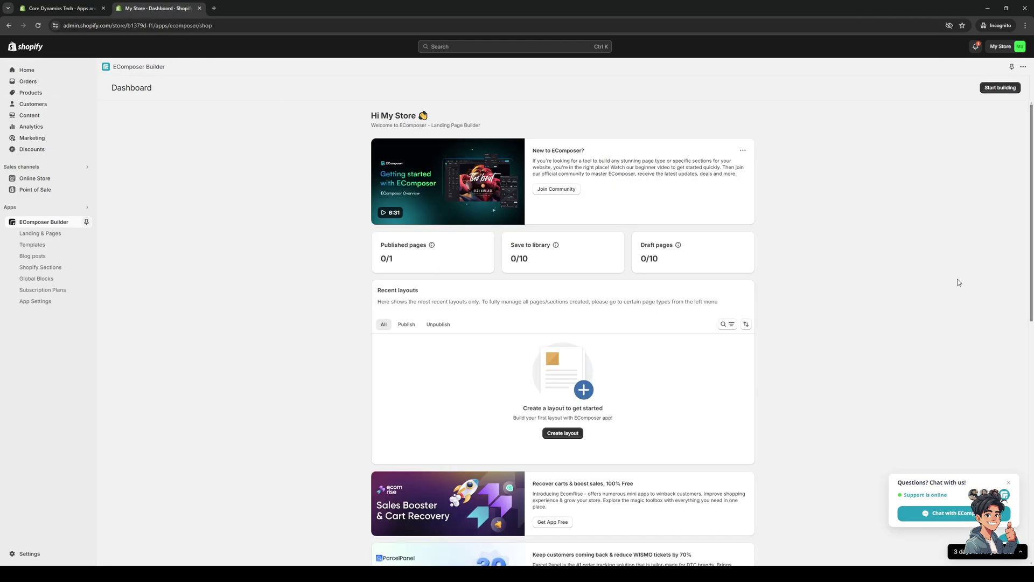
left_click(61, 9)
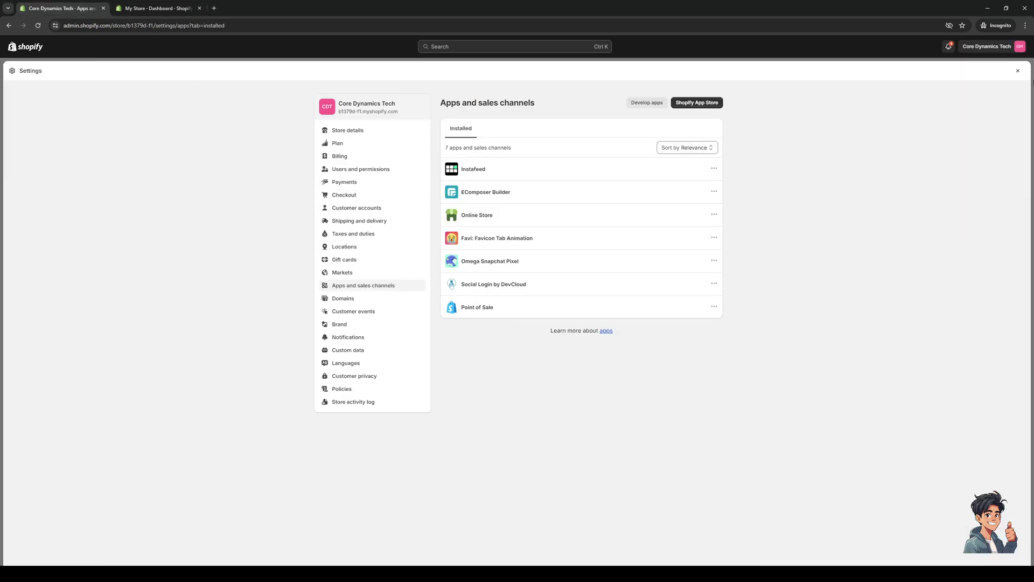
left_click(1019, 70)
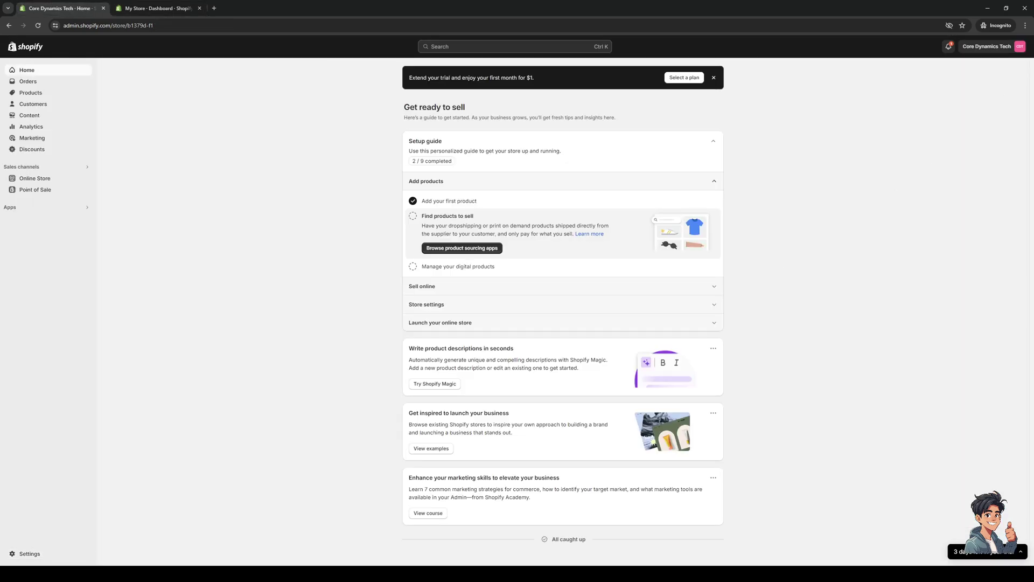